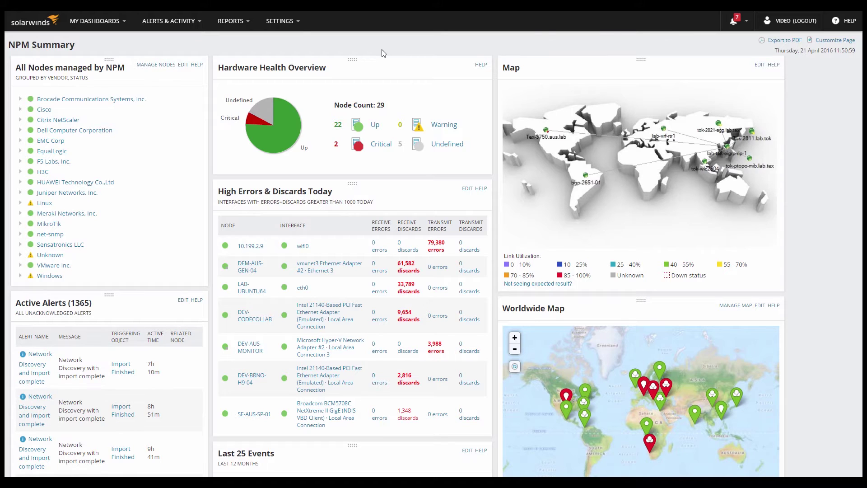
- Open the SETTINGS menu in the NPM Summary dashboard's top navigation bar
left_click(299, 23)
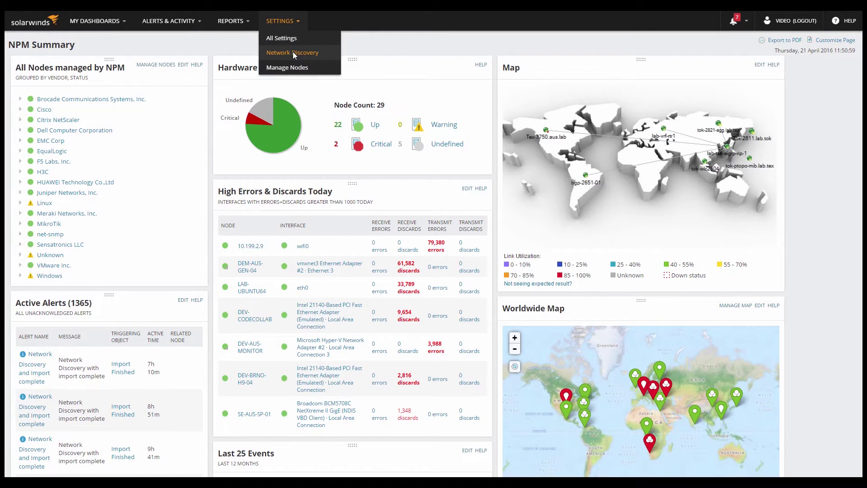
- Go to Network Discovery, add a new discovery and start the Network Sonar Wizard
left_click(293, 52)
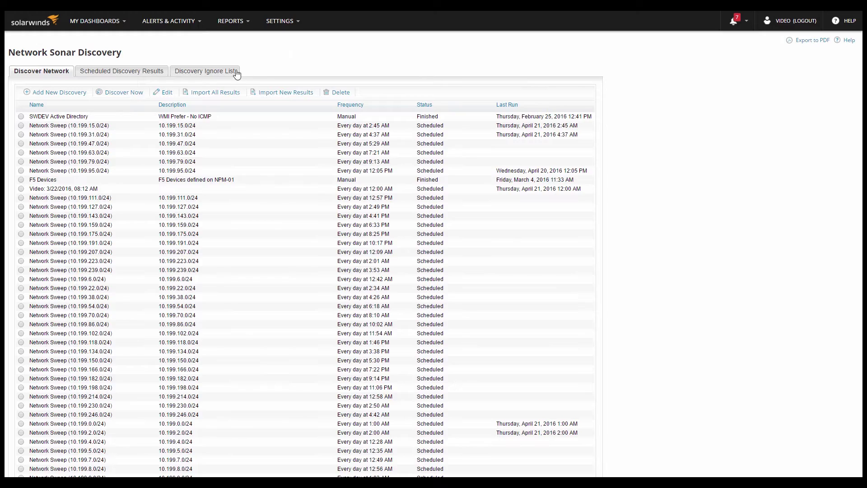
left_click(73, 95)
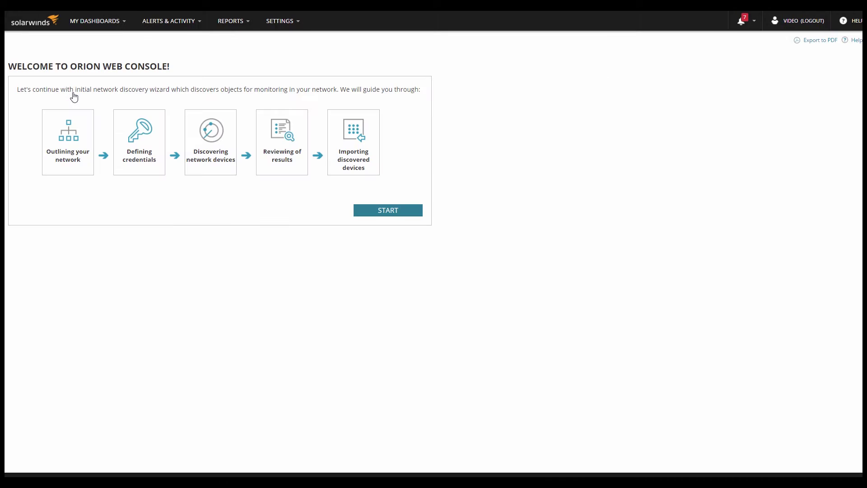
left_click(384, 213)
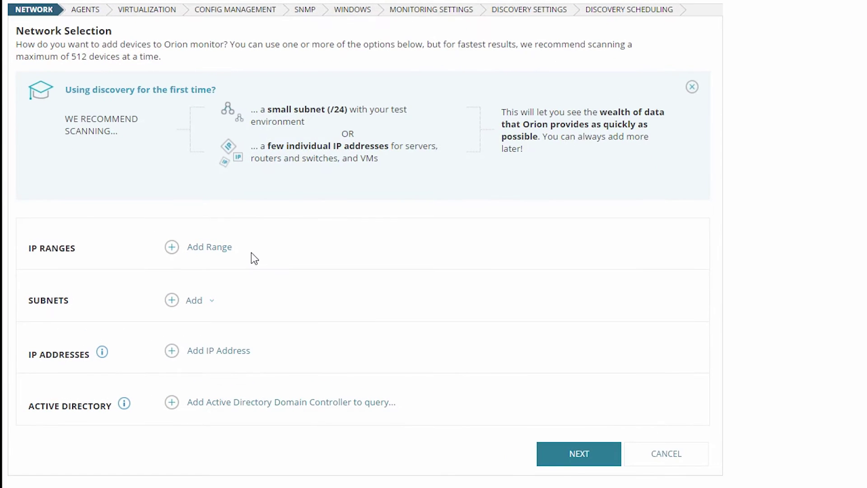
- Add a blank IP range row, try the Subnet and Seed Router options, then delete the empty subnet row
left_click(172, 248)
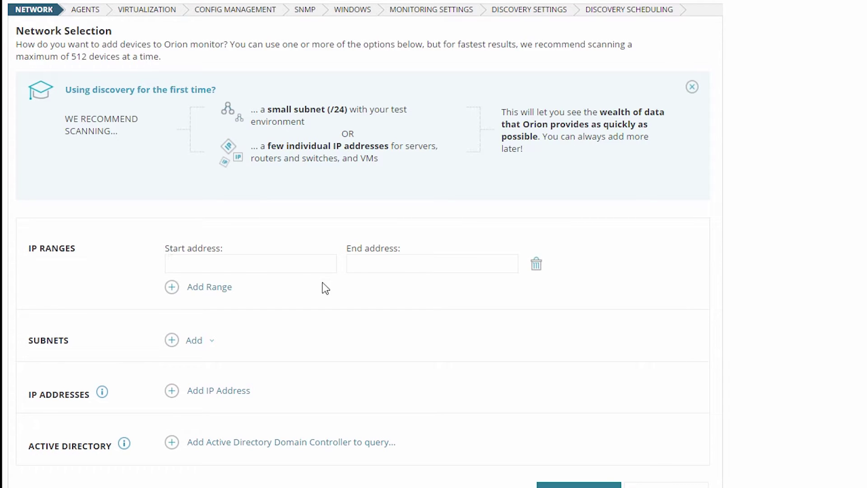
left_click(212, 334)
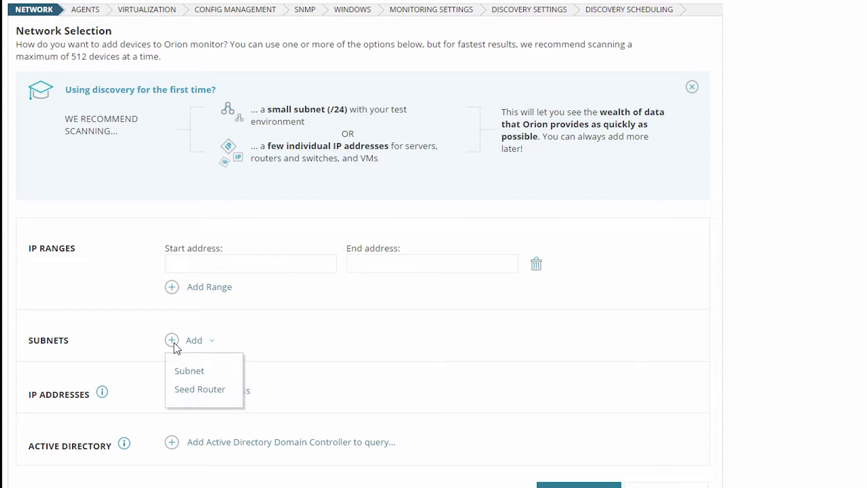
left_click(185, 372)
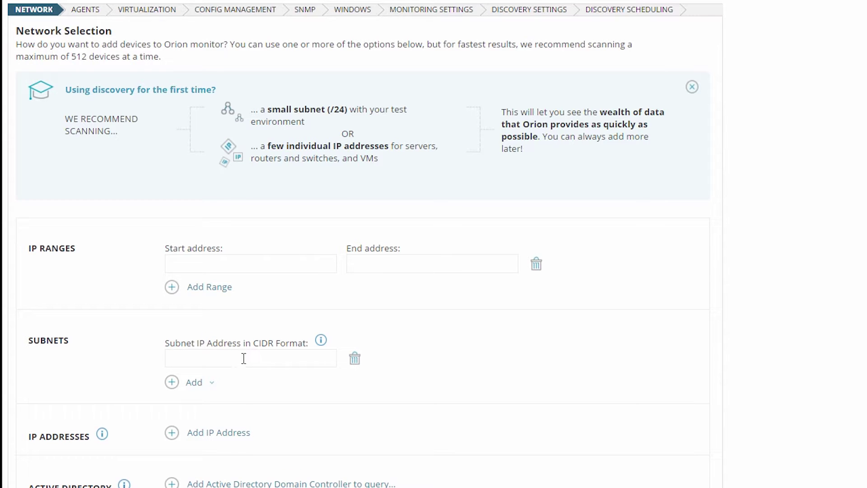
left_click(172, 383)
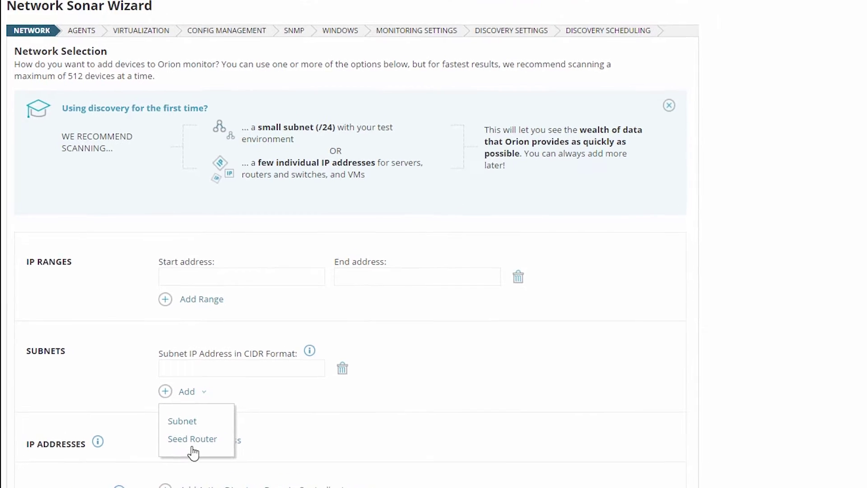
left_click(180, 431)
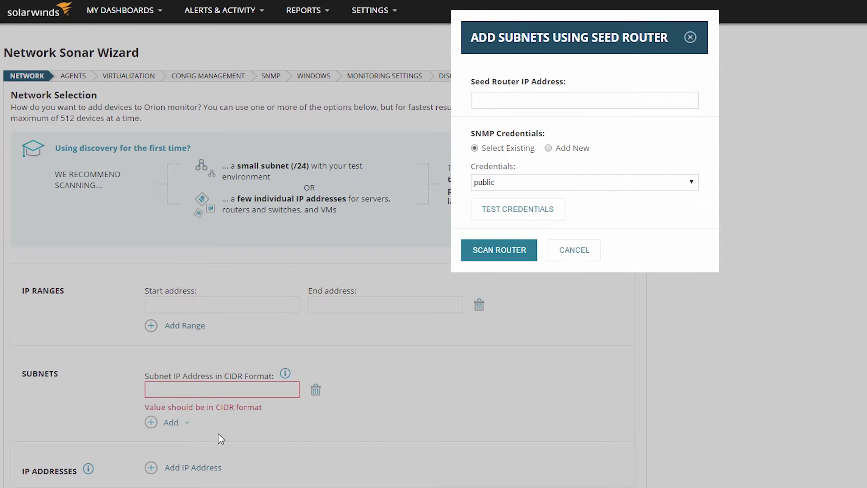
left_click(574, 251)
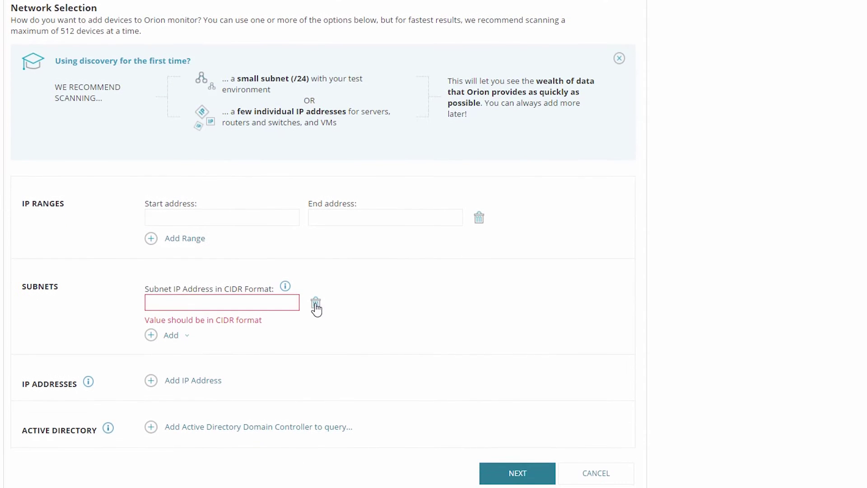
left_click(316, 304)
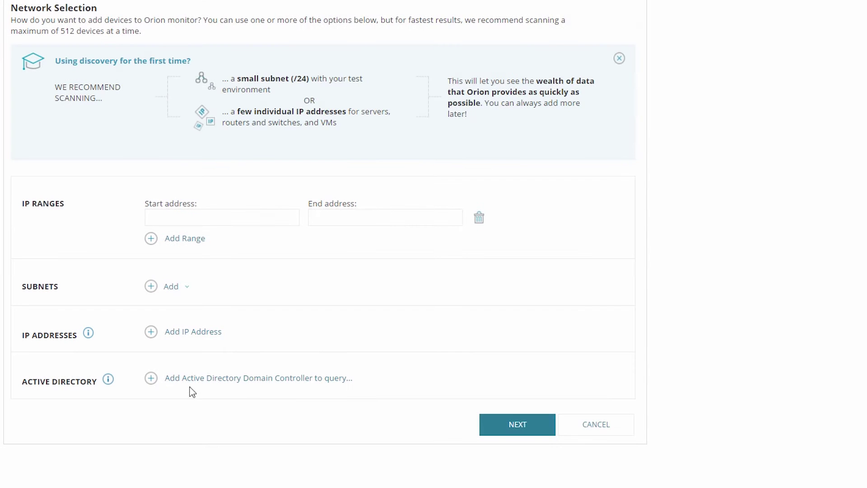
- Open the Add Active Directory domain controller form and cancel it without adding anything
left_click(126, 365)
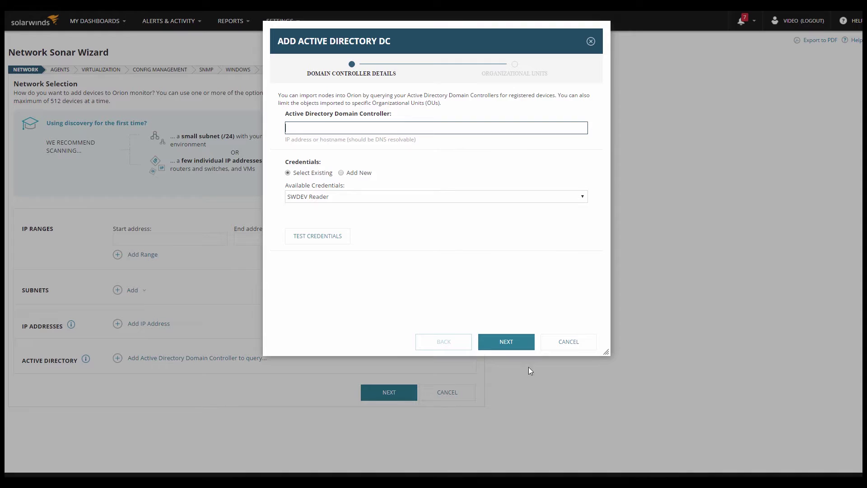
left_click(568, 342)
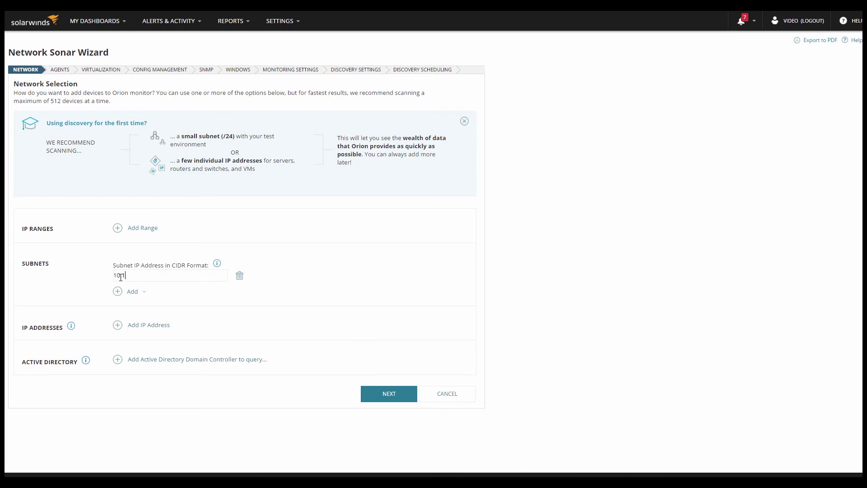
- Complete the CIDR subnet entry as 10.199.6.0/24
type(".6.0/24")
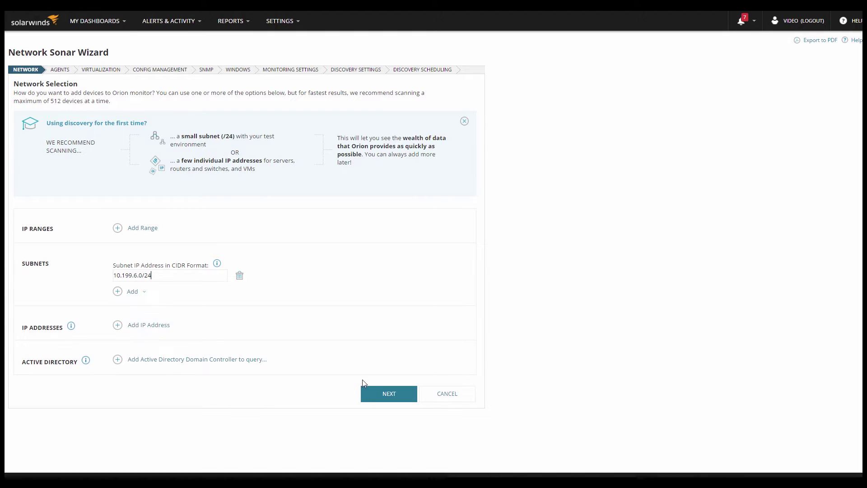
- Advance to the Agents step and uncheck checking agent-polled nodes for changes and updates
left_click(387, 395)
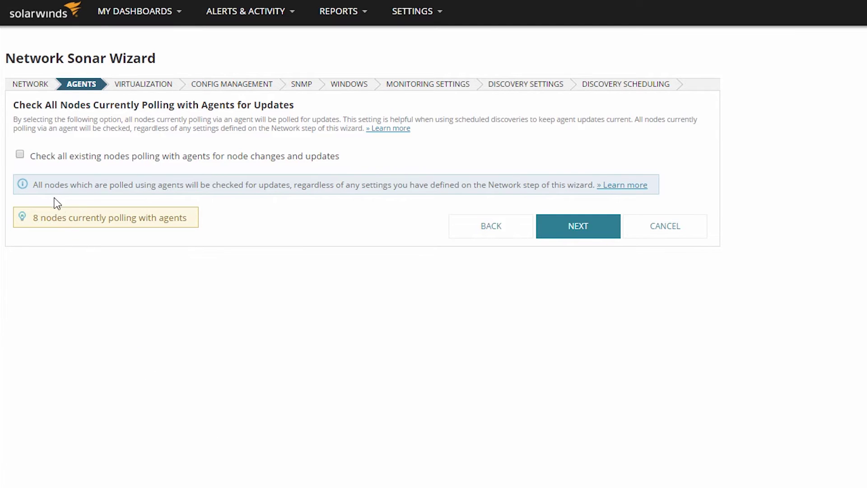
left_click(20, 157)
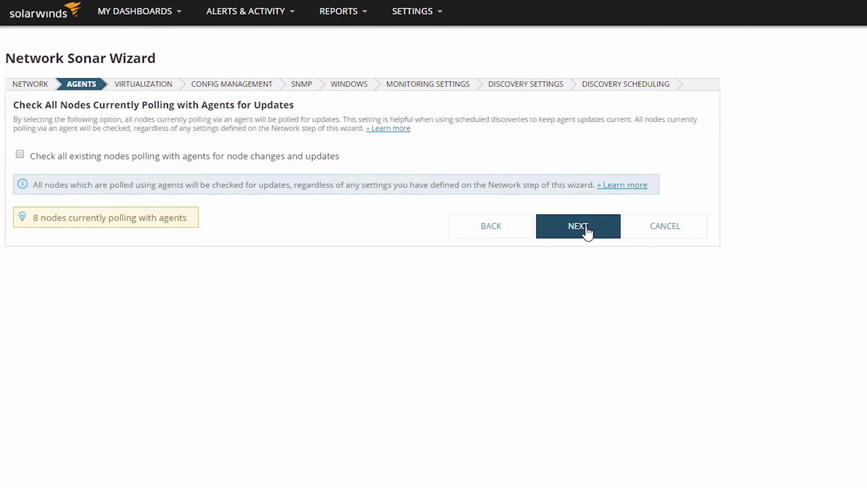
- Advance to Virtualization, toggle Poll for VMware off and on, and cancel adding a vCenter credential
left_click(581, 226)
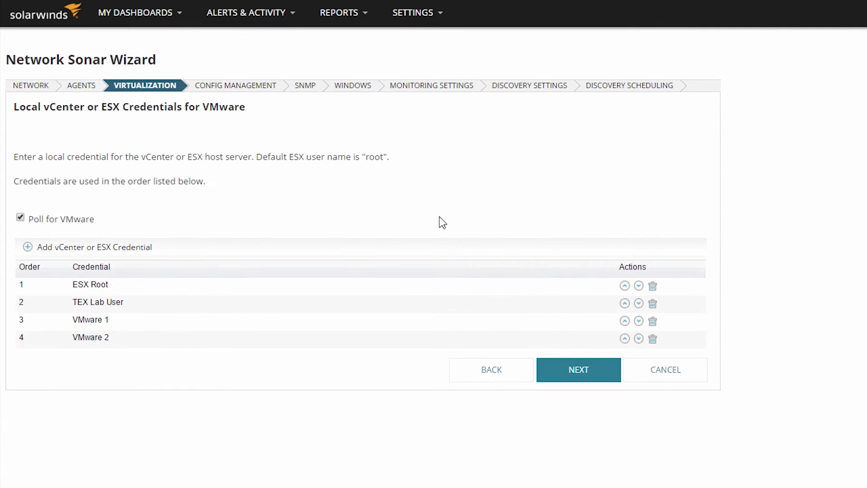
left_click(20, 218)
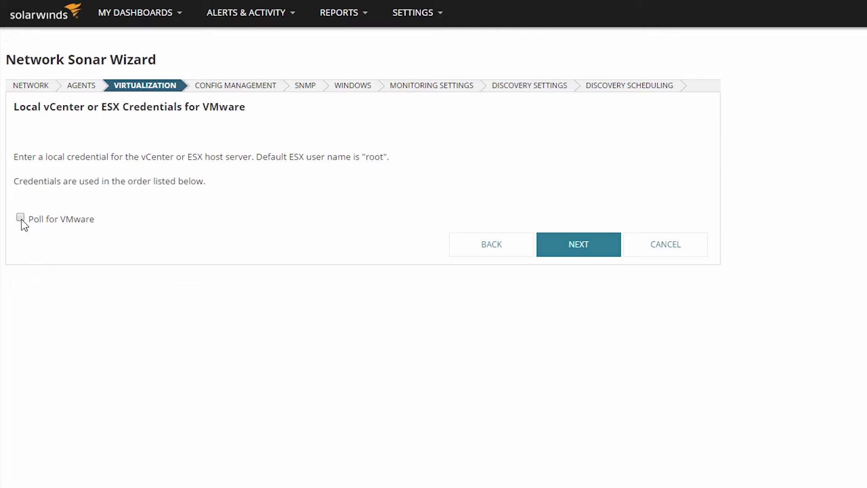
left_click(21, 218)
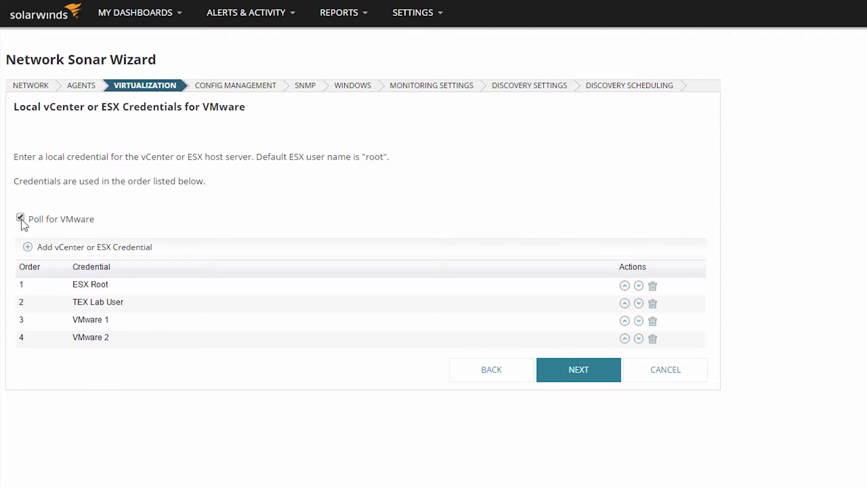
left_click(59, 251)
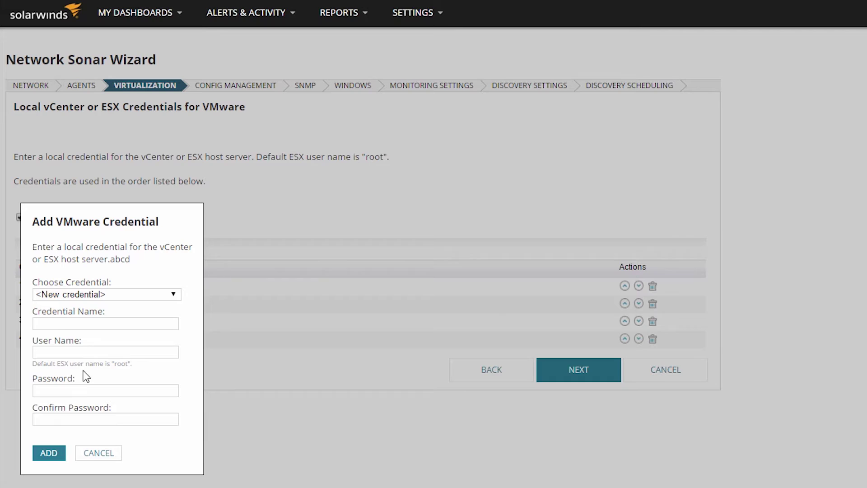
left_click(96, 453)
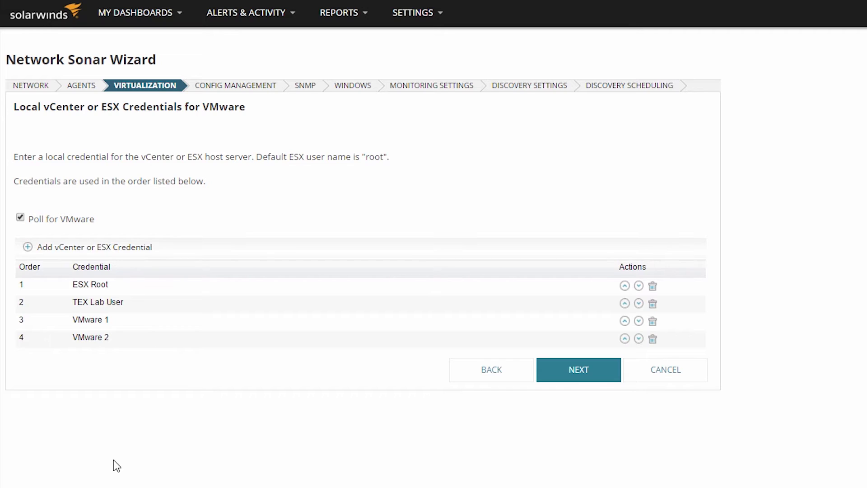
left_click(584, 372)
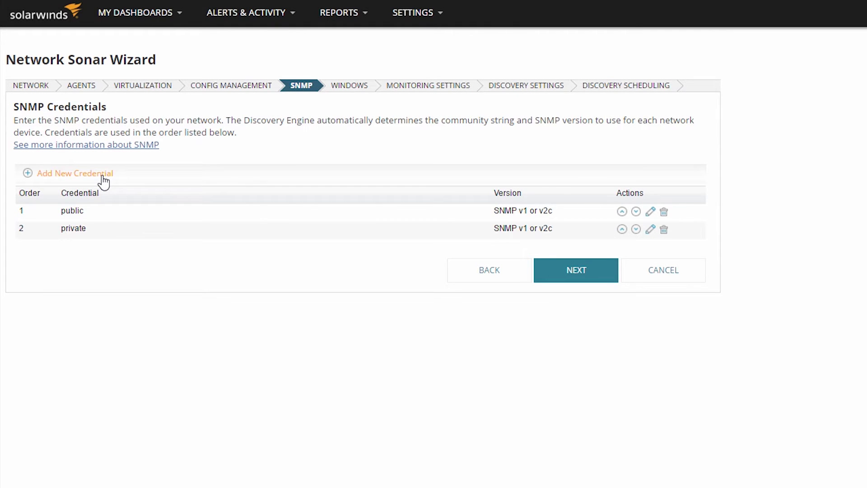
left_click(104, 182)
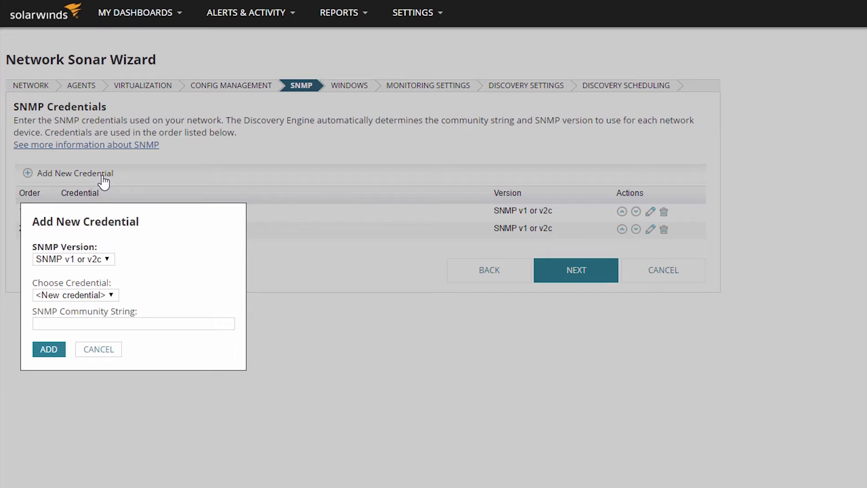
left_click(111, 261)
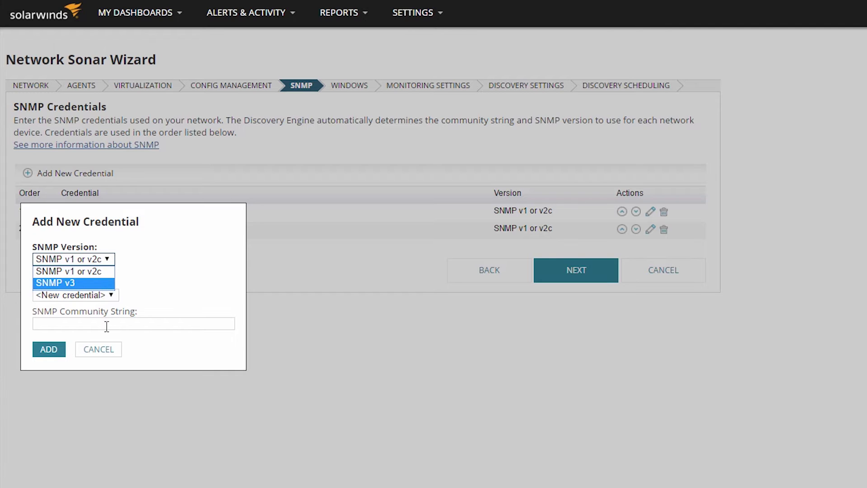
left_click(103, 350)
left_click(103, 350)
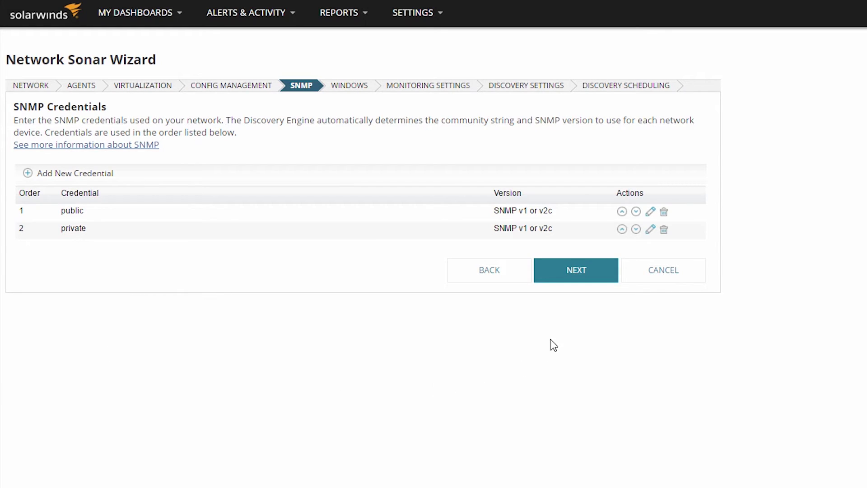
- On the Windows step, browse the saved credentials, cancel, and continue without adding any
left_click(576, 271)
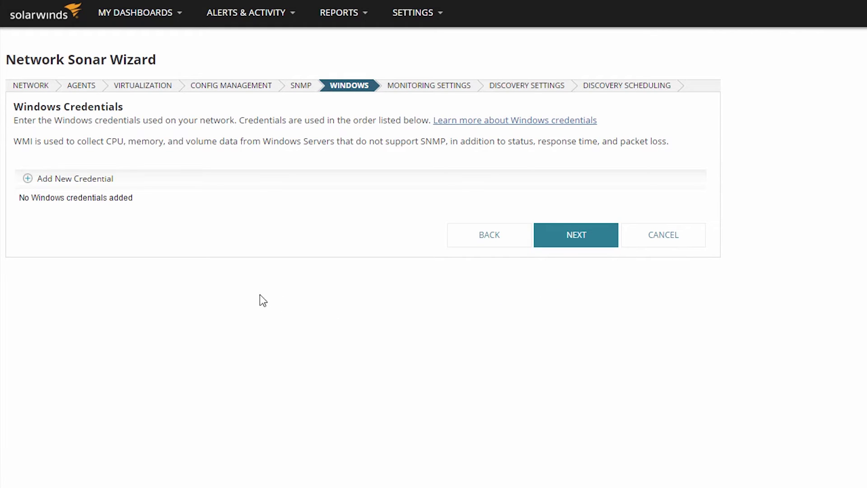
left_click(93, 181)
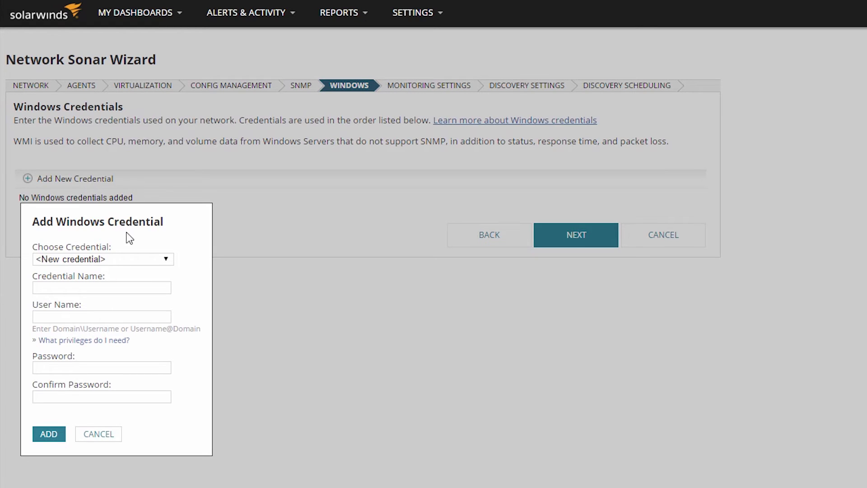
left_click(166, 260)
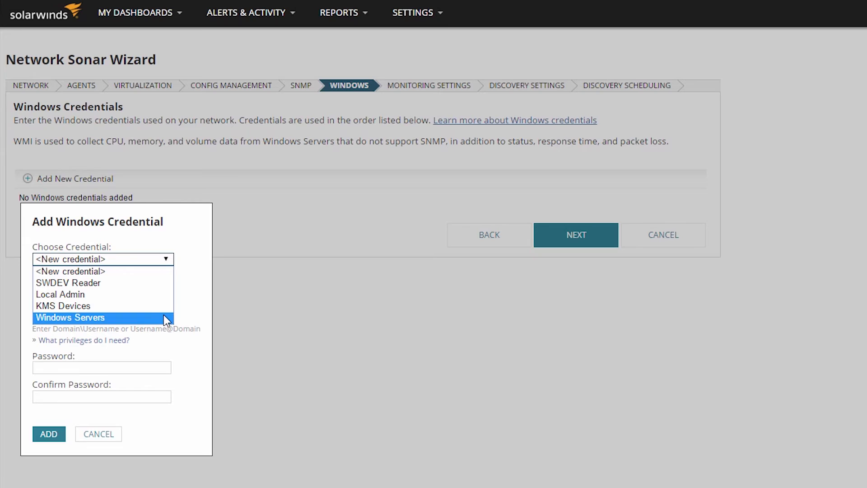
left_click(112, 437)
left_click(114, 436)
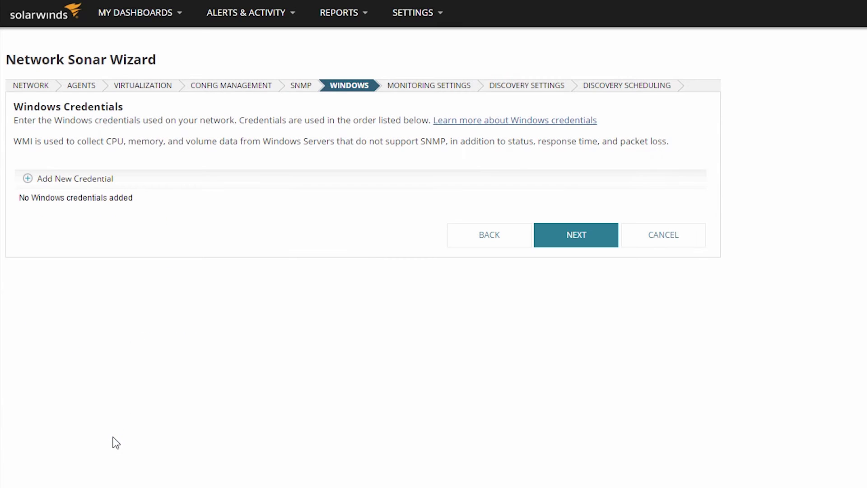
left_click(579, 243)
- Go to Monitoring Settings and choose SNMP as the preferred polling method
left_click(578, 238)
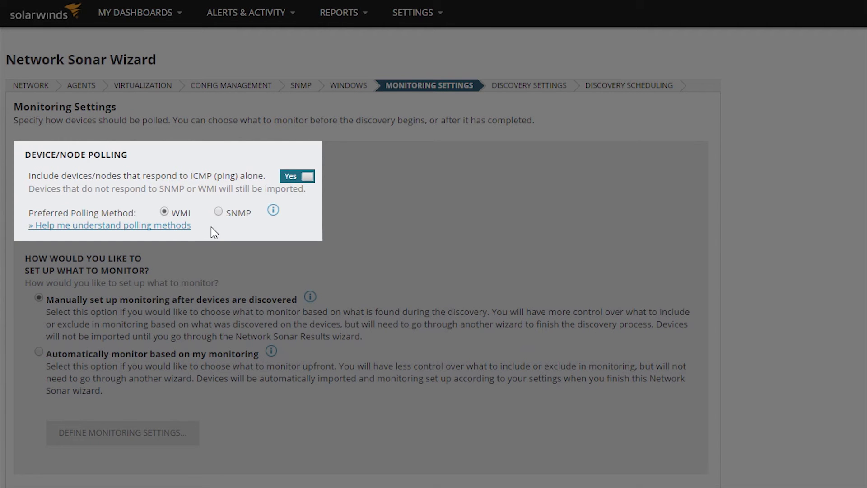
left_click(220, 215)
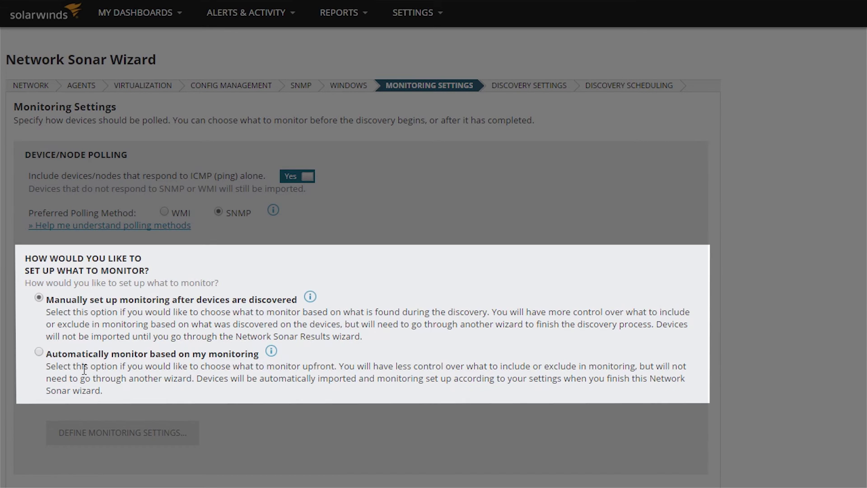
- Try automatic monitoring and its settings dialog, revert to manual monitoring, and advance to Discovery Settings
left_click(38, 352)
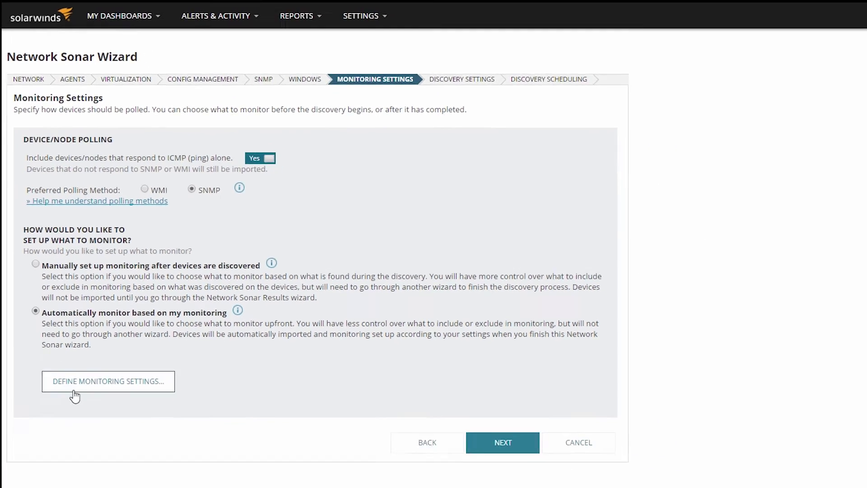
left_click(108, 384)
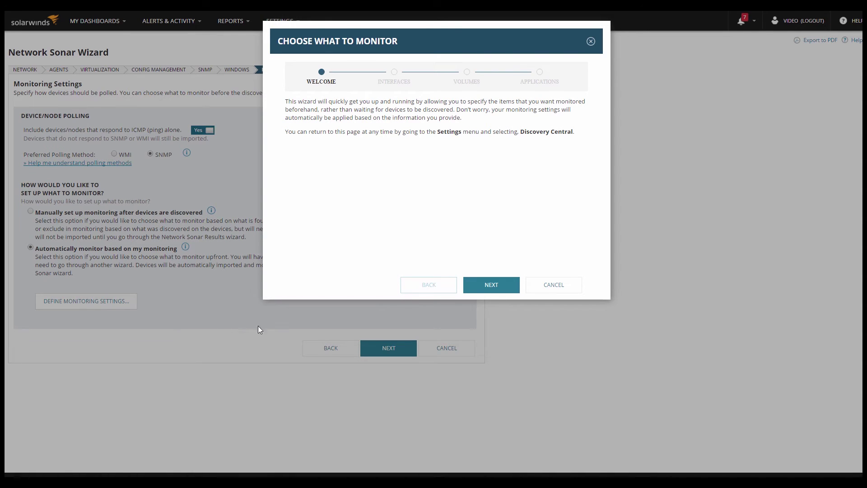
left_click(554, 288)
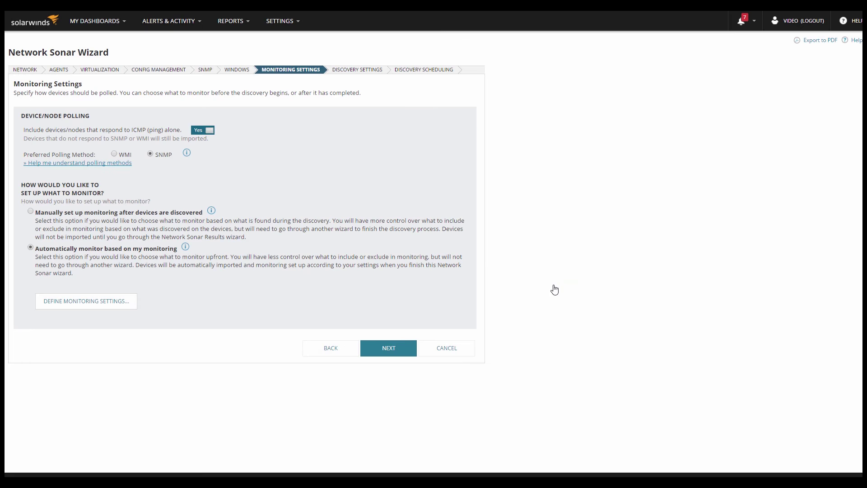
left_click(30, 212)
left_click(391, 352)
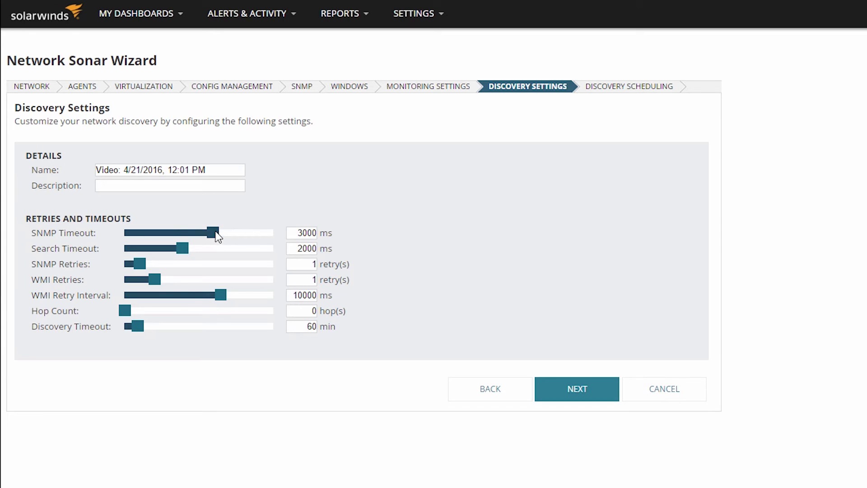
- Lower the SNMP Timeout to 2459 ms, leaving SNMP Retries at 1
mouse_move(213, 233)
left_mouse_down()
mouse_move(161, 232)
mouse_move(197, 236)
left_mouse_up()
mouse_move(140, 264)
left_mouse_down()
mouse_move(185, 265)
mouse_move(139, 261)
left_mouse_up()
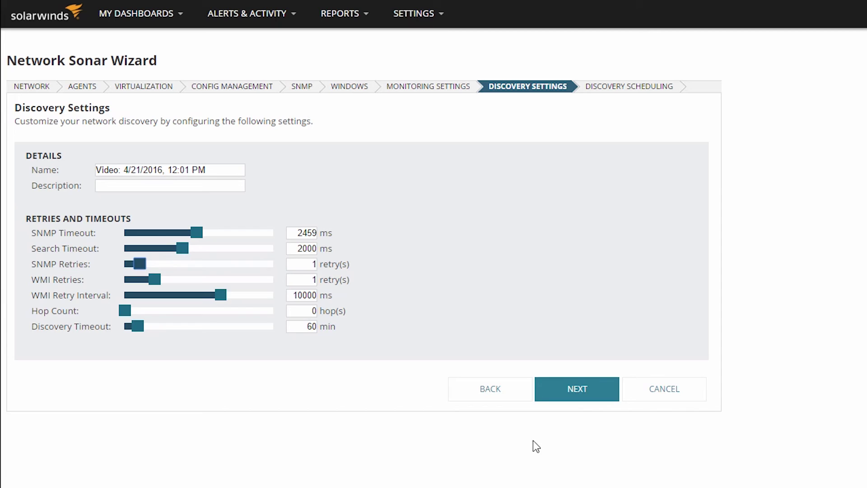
- Advance to Discovery Scheduling and set the Frequency to Daily
left_click(577, 393)
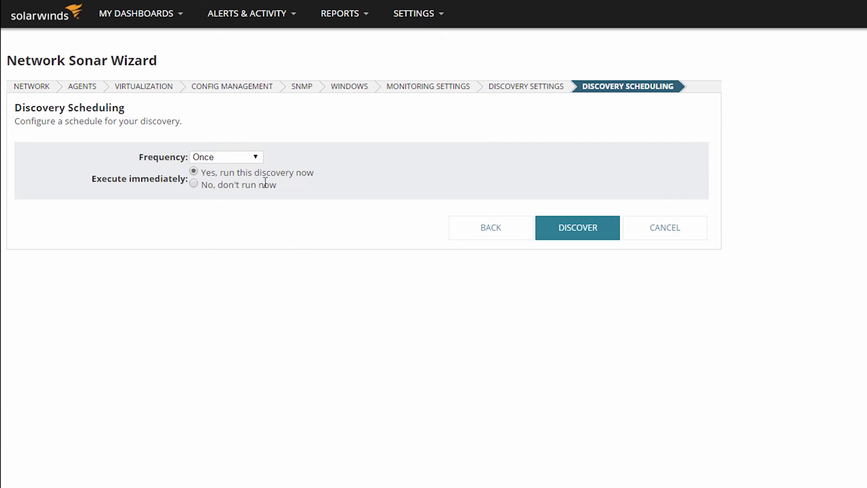
left_click(255, 157)
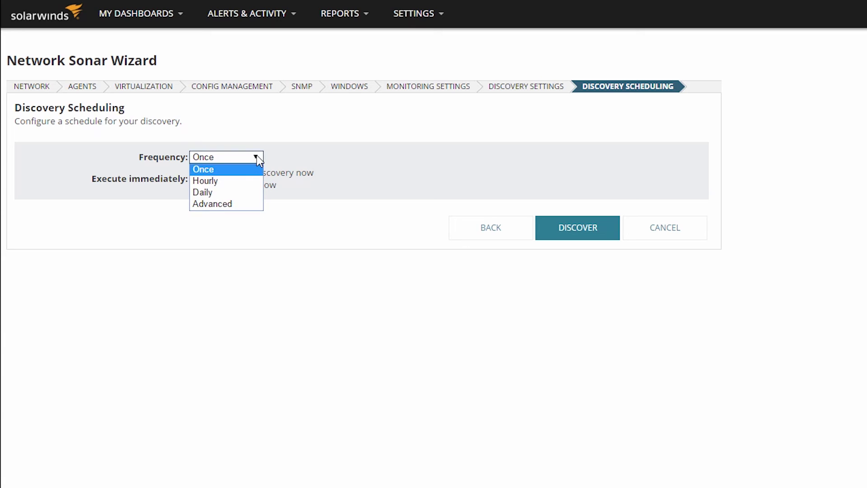
left_click(242, 191)
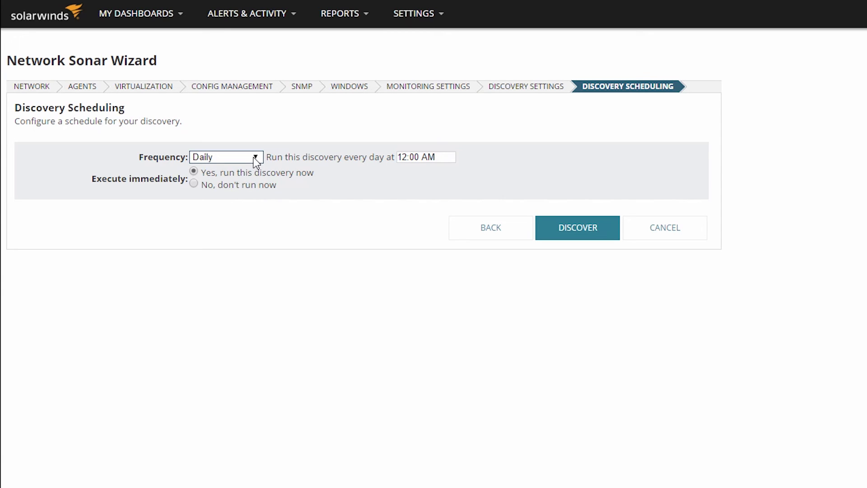
left_click(256, 158)
- Switch Frequency to Advanced, then cancel the Add Frequency dialog without adding one
left_click(235, 203)
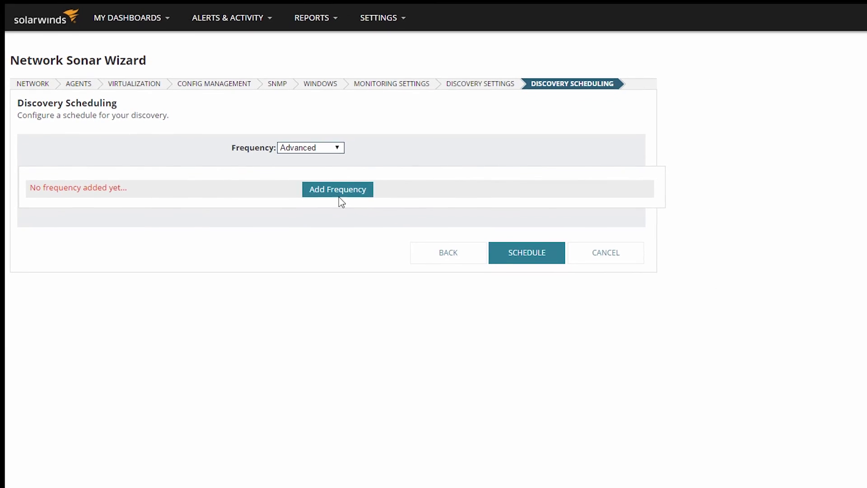
left_click(336, 189)
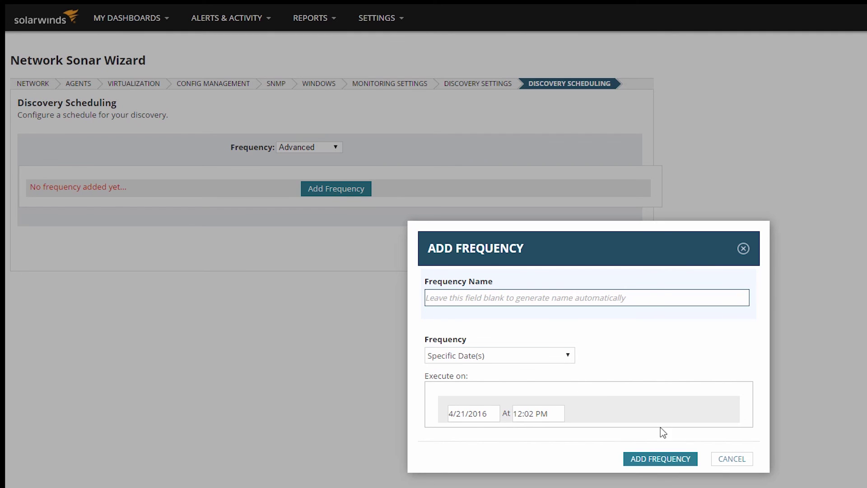
left_click(729, 461)
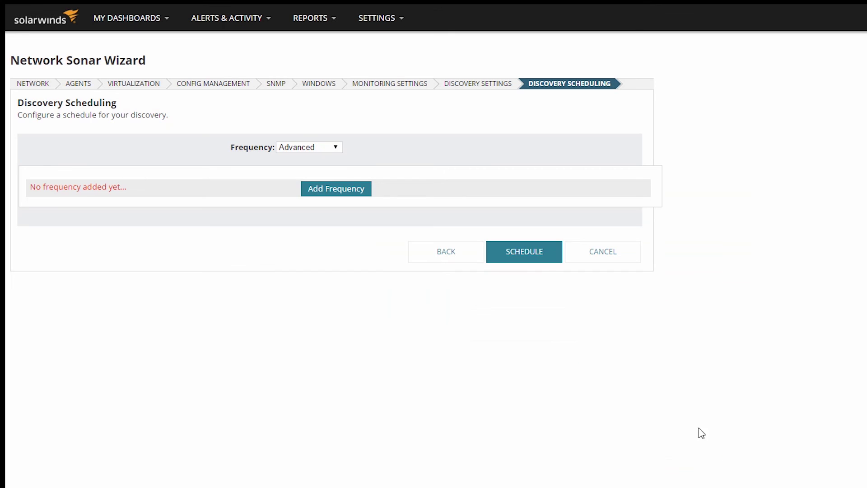
left_click(339, 148)
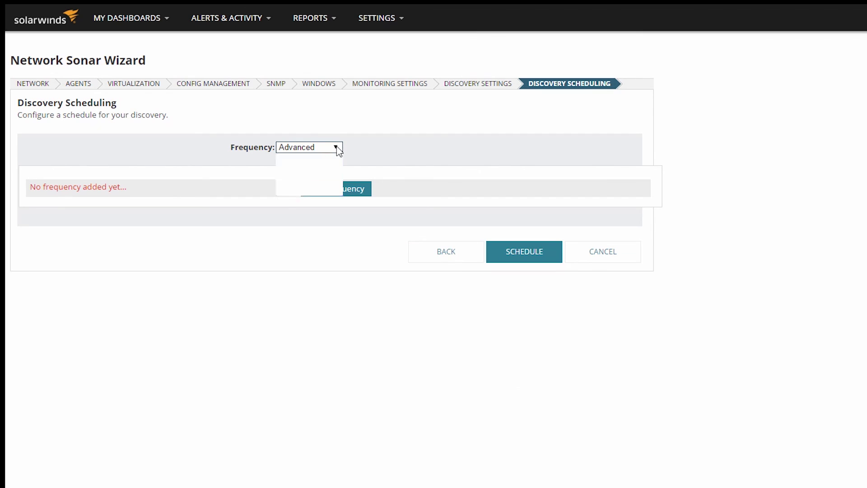
- Set Frequency back to Daily, choose not to run now, and schedule the discovery
left_click(315, 179)
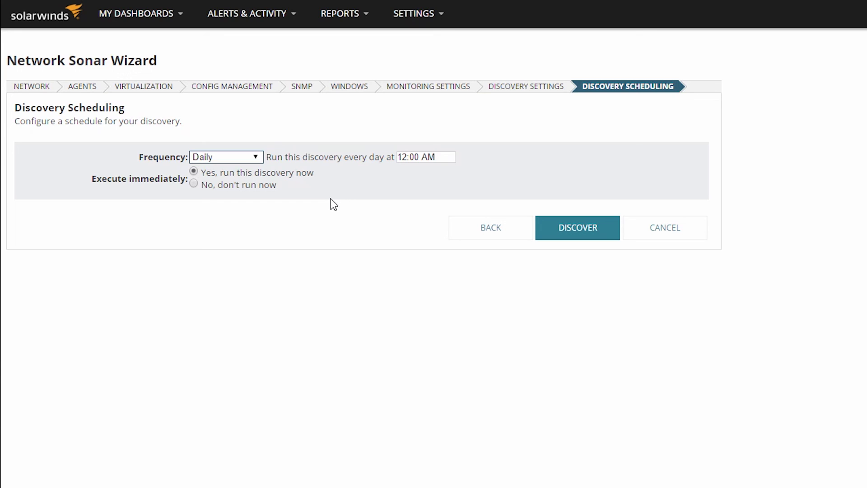
left_click(195, 185)
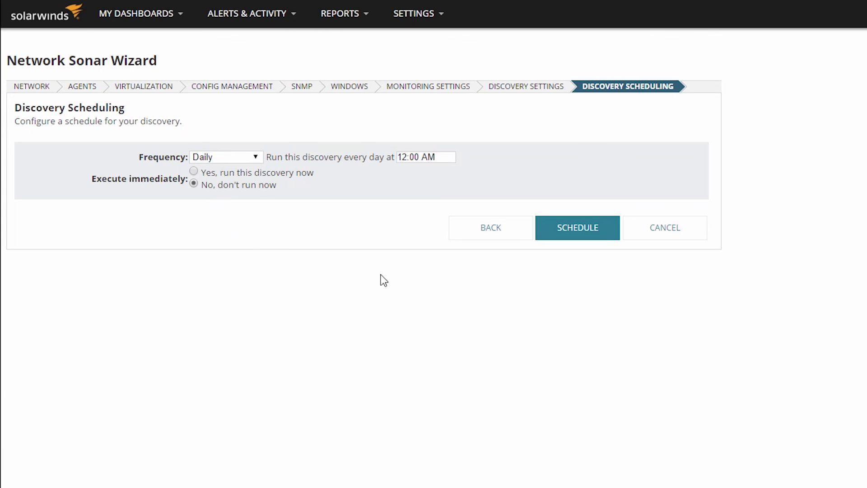
left_click(574, 228)
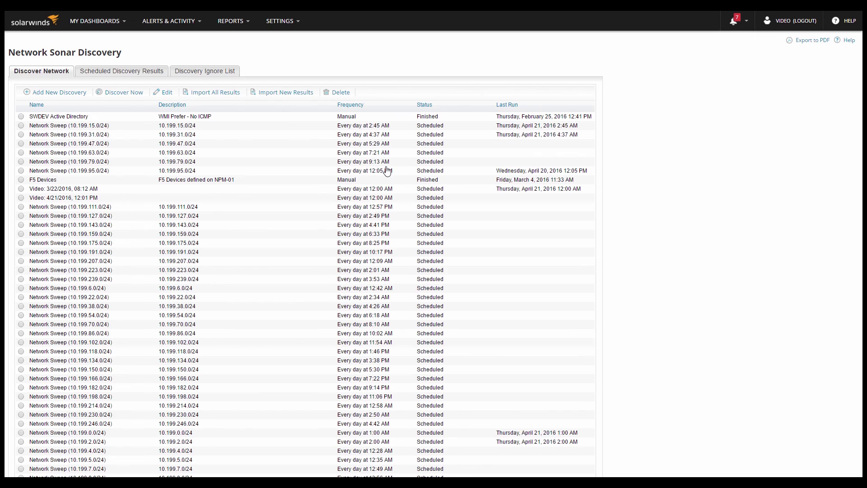